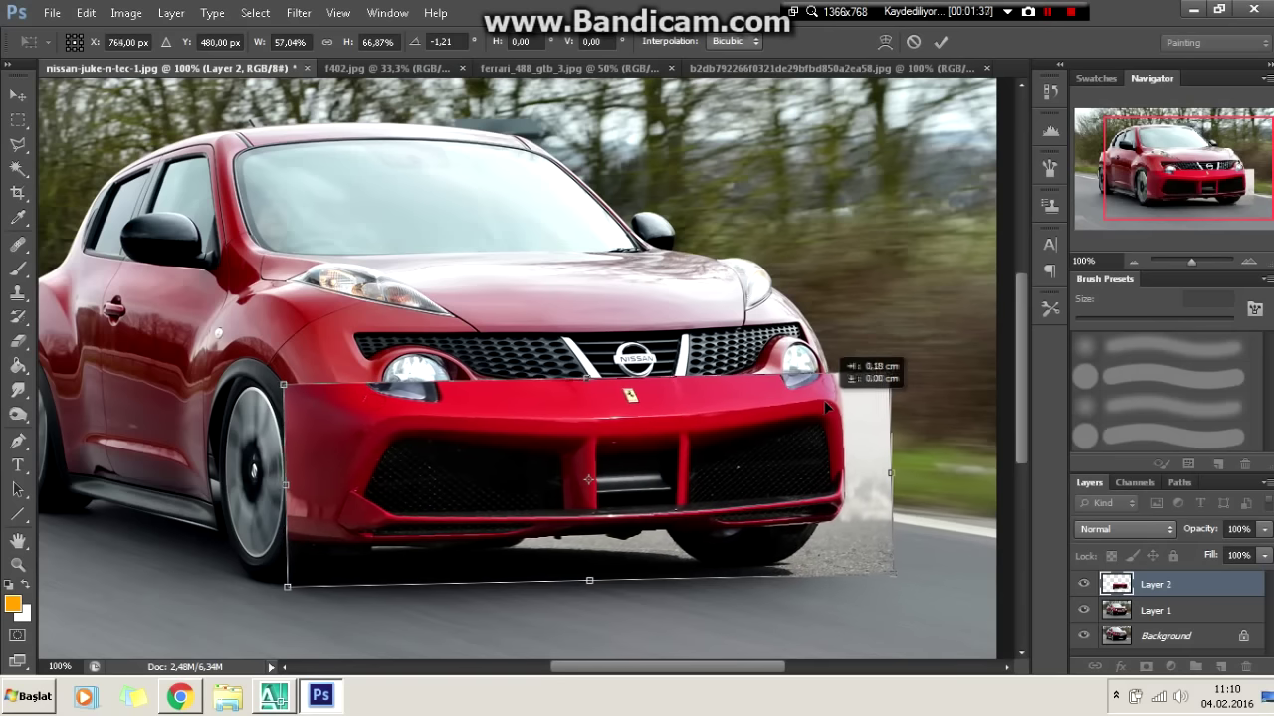
Step: Tilt and narrow the Ferrari bumper on Layer 2 to fit the Juke's front, then commit
{"action": "left_click_drag", "start_coordinate": [931, 336], "coordinate": [925, 357]}
{"action": "left_click_drag", "start_coordinate": [283, 483], "coordinate": [307, 484]}
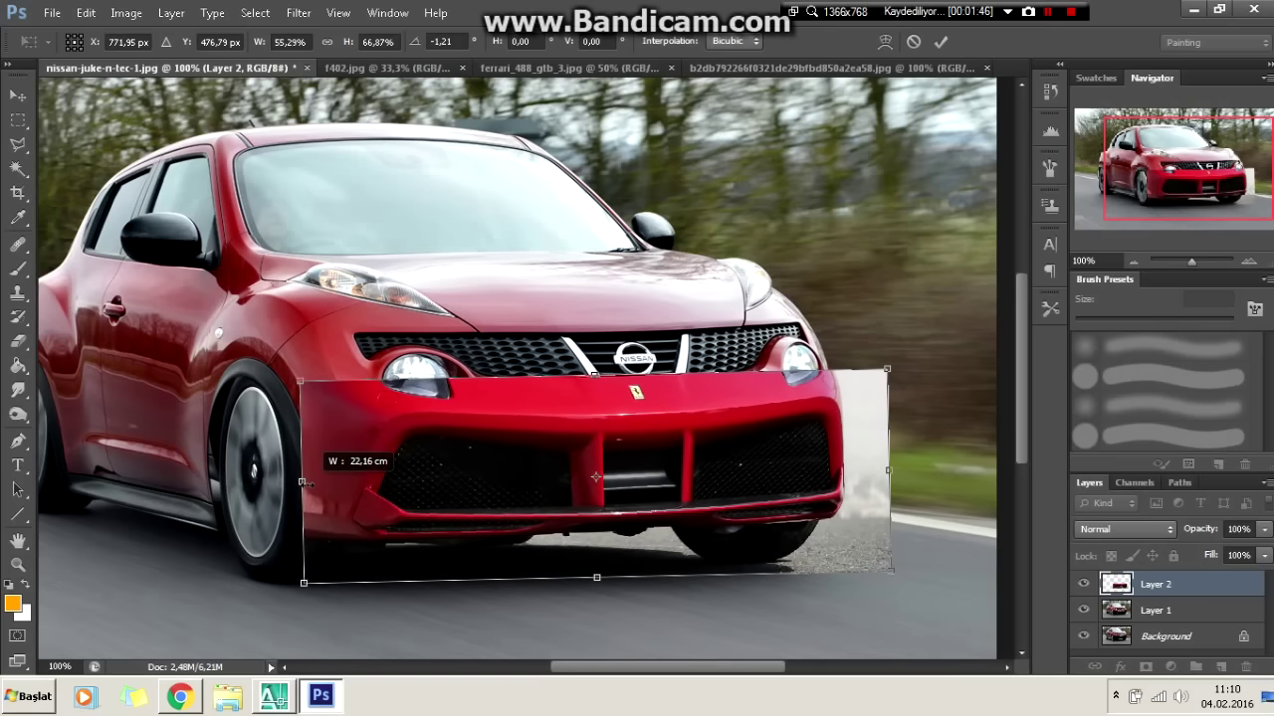
{"action": "left_click_drag", "start_coordinate": [888, 469], "coordinate": [884, 469]}
{"action": "key", "text": "Return"}
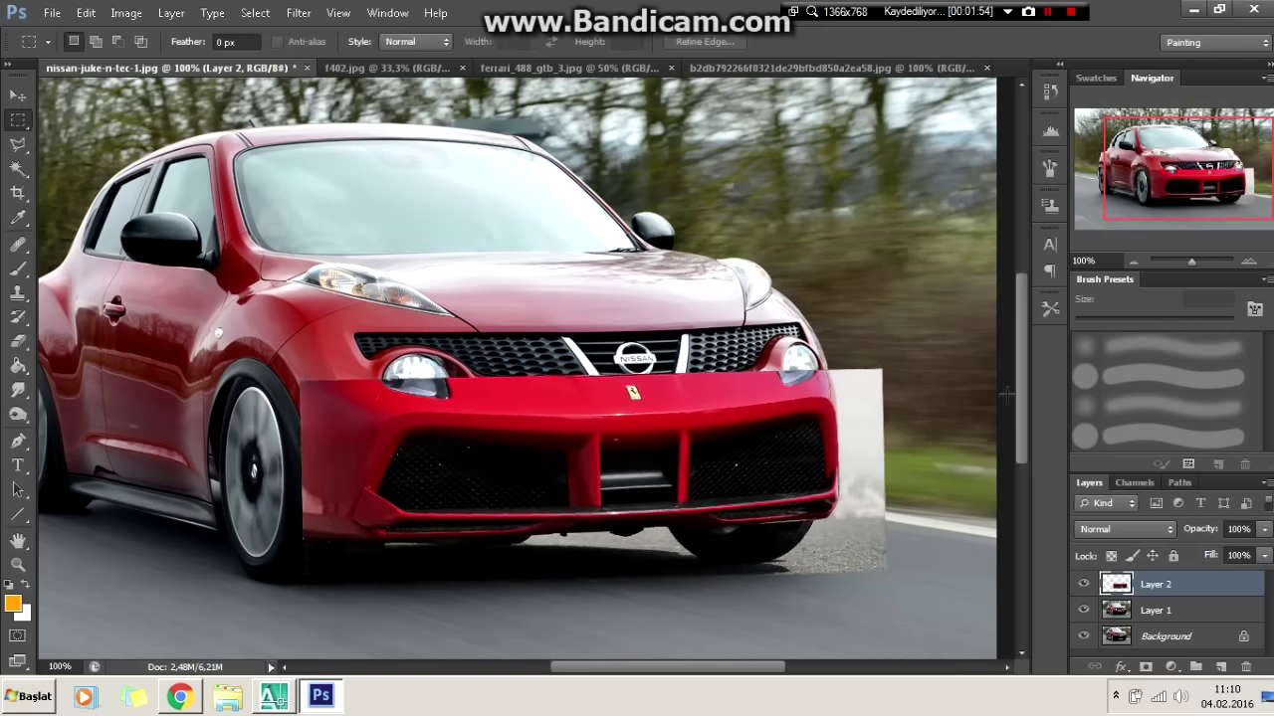
Step: At 200% zoom, erase the white leftover along the bumper's right side with the Eraser
{"action": "key", "text": "ctrl+plus"}
{"action": "key", "text": "e"}
{"action": "left_click_drag", "start_coordinate": [684, 378], "coordinate": [697, 597]}
{"action": "left_click_drag", "start_coordinate": [696, 517], "coordinate": [687, 637]}
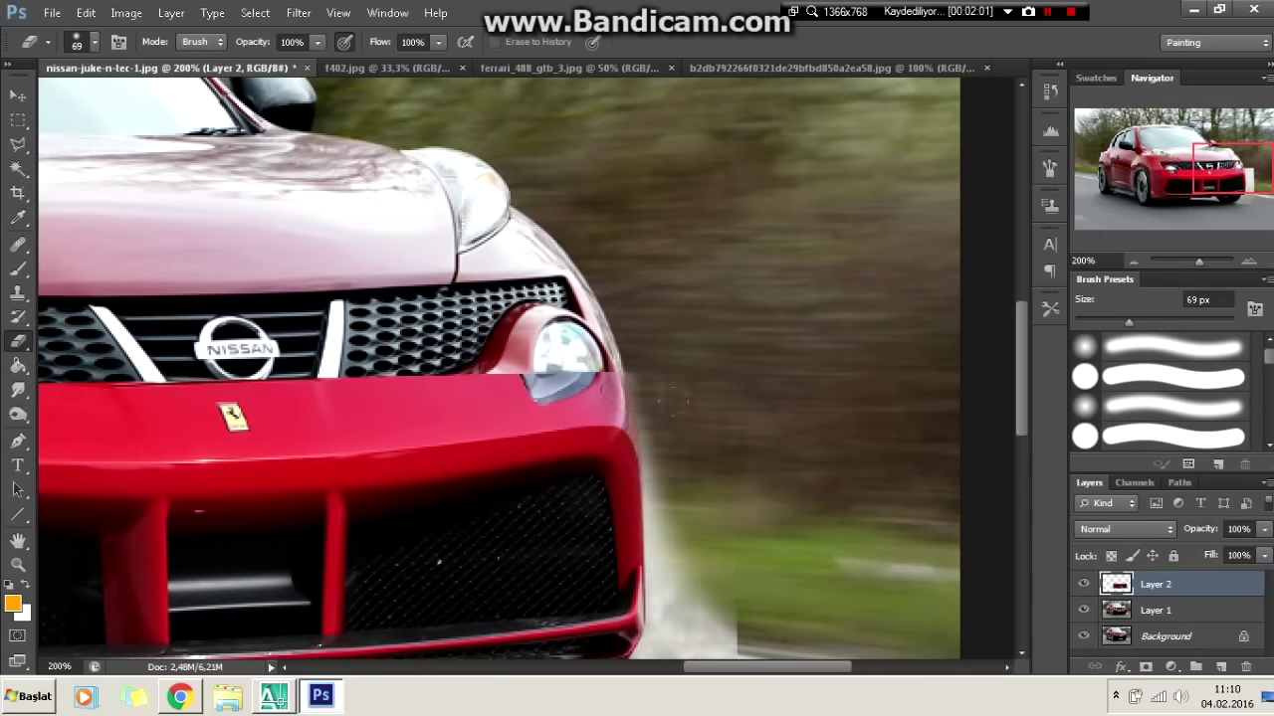
{"action": "scroll", "coordinate": [687, 517], "scroll_direction": "down", "scroll_amount": 3}
{"action": "scroll", "coordinate": [687, 510], "scroll_direction": "down", "scroll_amount": 2}
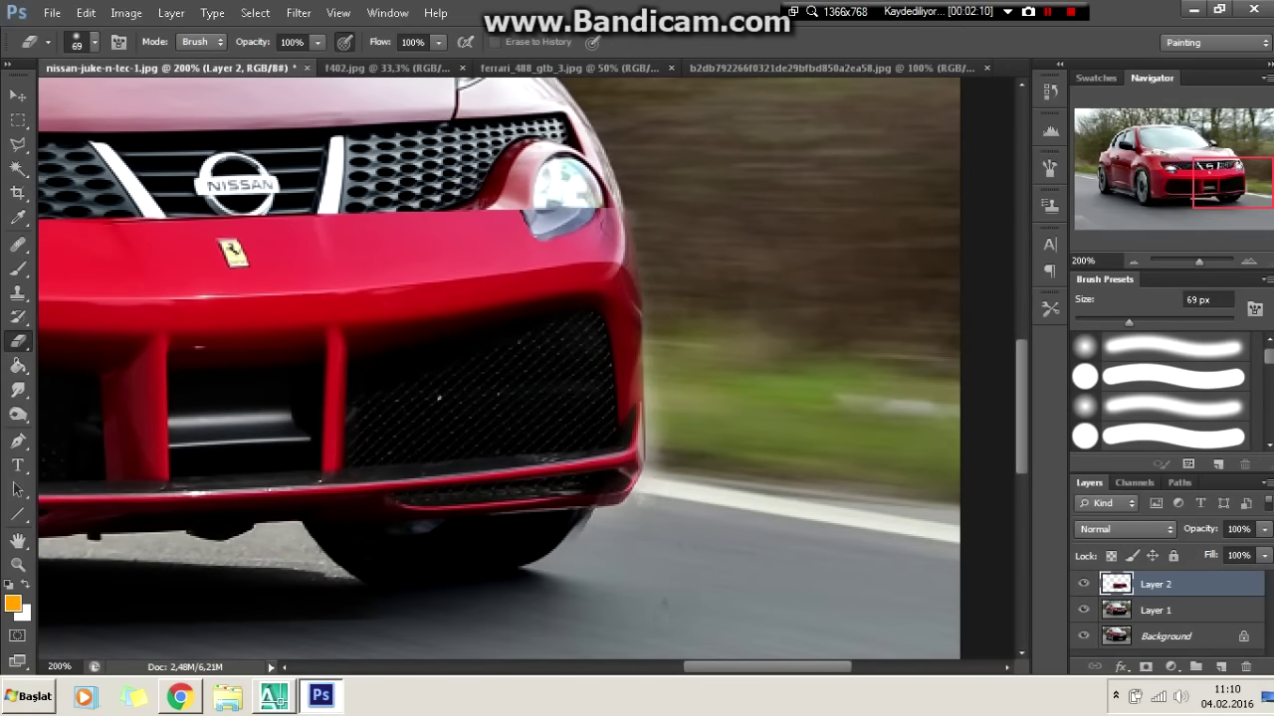
Step: Erase the leftover along the bumper's top and left edges, then nudge Layer 2 down slightly
{"action": "scroll", "coordinate": [464, 480], "scroll_direction": "down", "scroll_amount": 2}
{"action": "scroll", "coordinate": [463, 480], "scroll_direction": "left", "scroll_amount": 5}
{"action": "scroll", "coordinate": [464, 479], "scroll_direction": "left", "scroll_amount": 5}
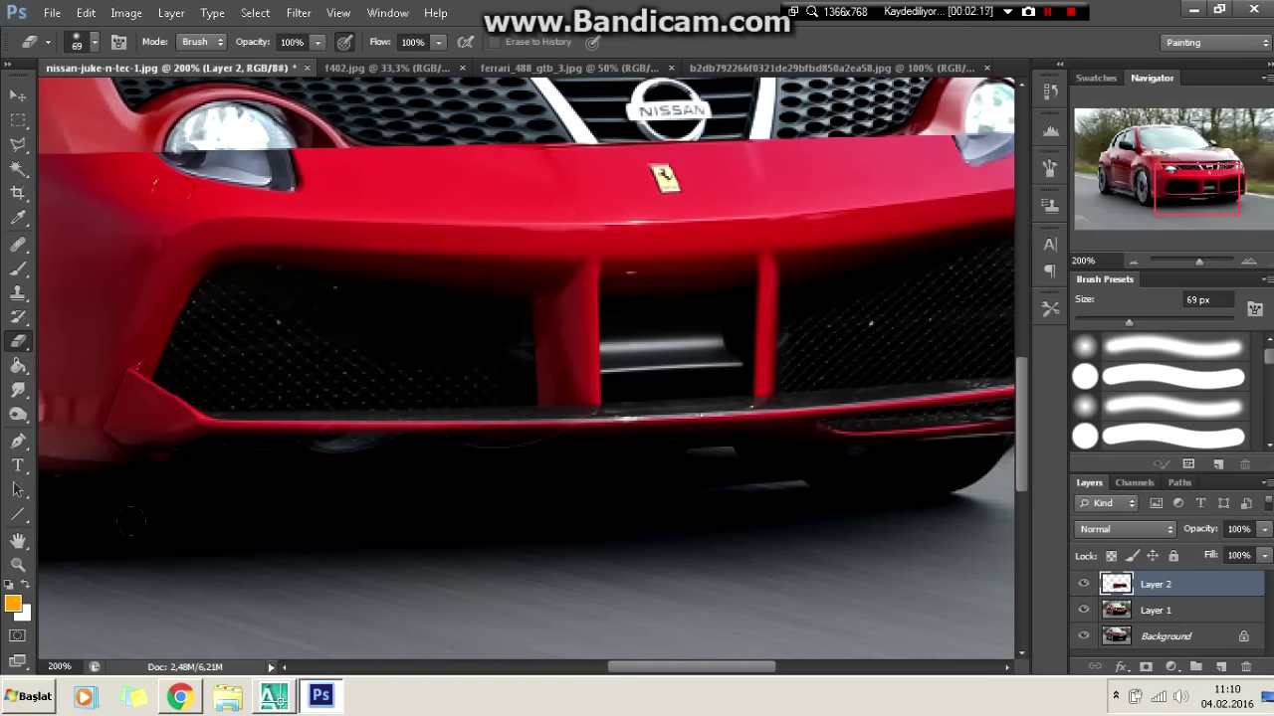
{"action": "scroll", "coordinate": [244, 460], "scroll_direction": "left", "scroll_amount": 6}
{"action": "scroll", "coordinate": [244, 460], "scroll_direction": "up", "scroll_amount": 3}
{"action": "left_click_drag", "start_coordinate": [368, 259], "coordinate": [796, 239]}
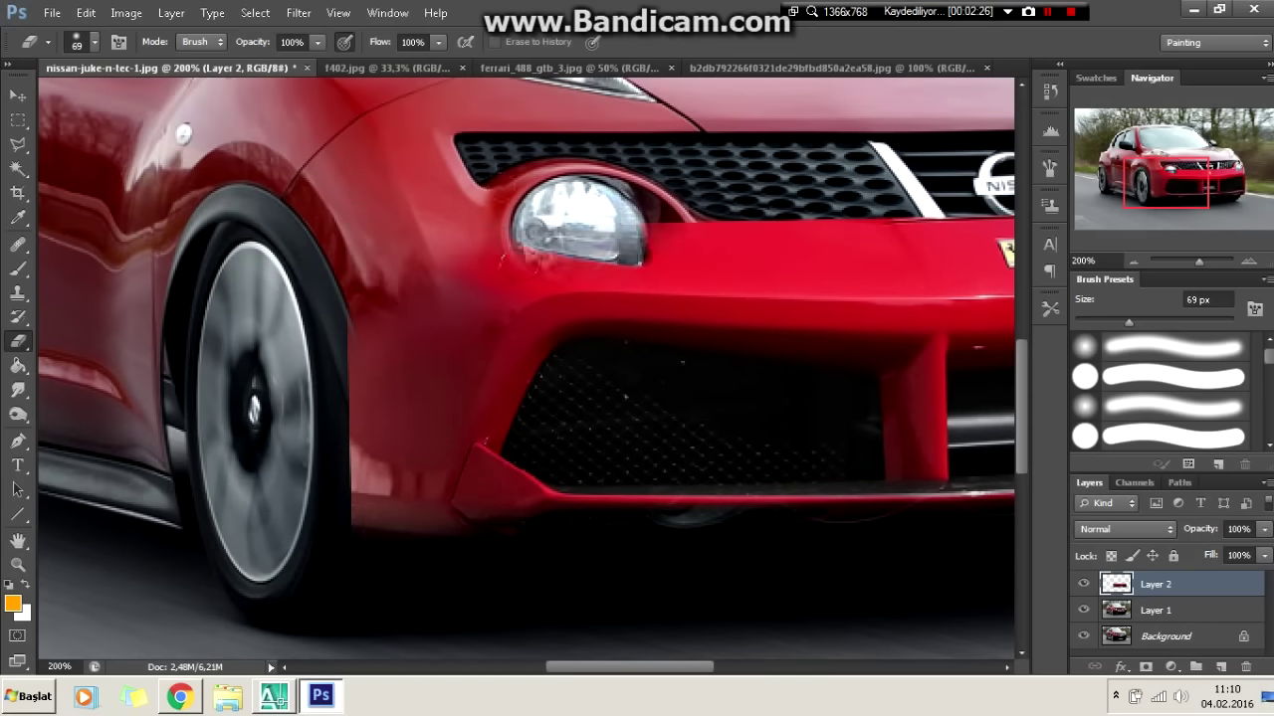
{"action": "left_click_drag", "start_coordinate": [613, 667], "coordinate": [627, 669]}
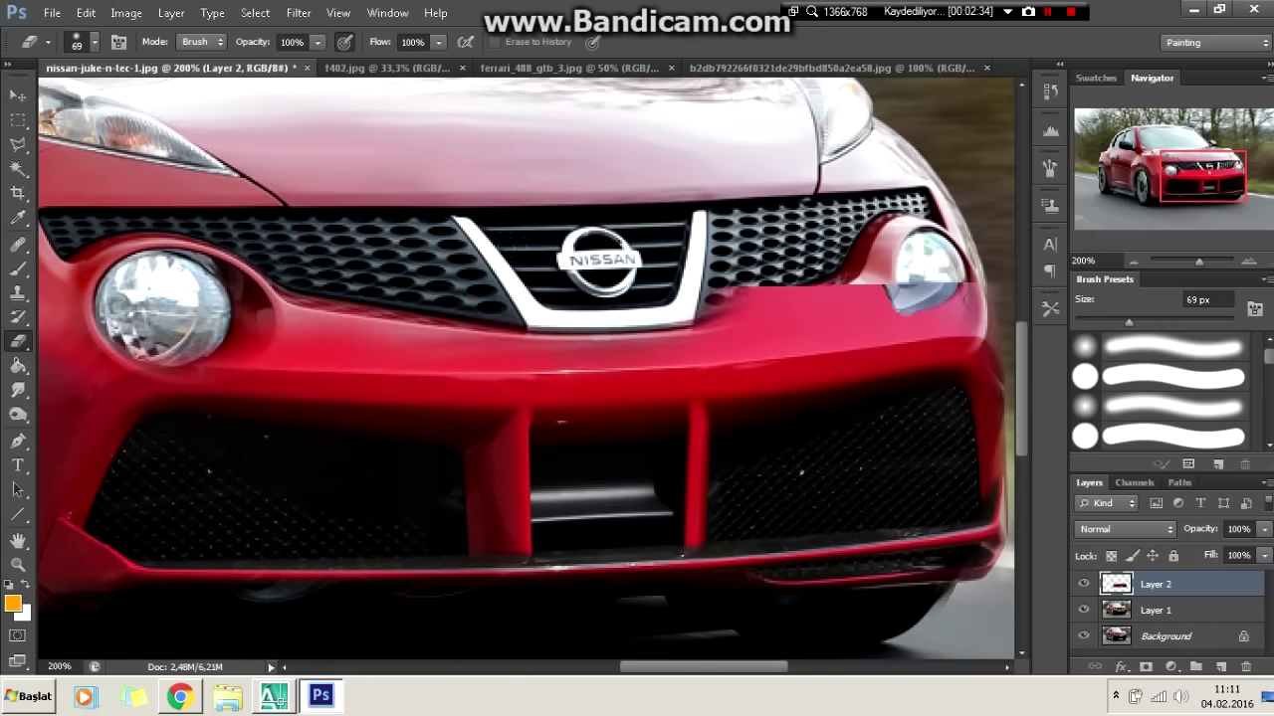
{"action": "key", "text": "v"}
{"action": "key", "text": "Down"}
{"action": "key", "text": "Down"}
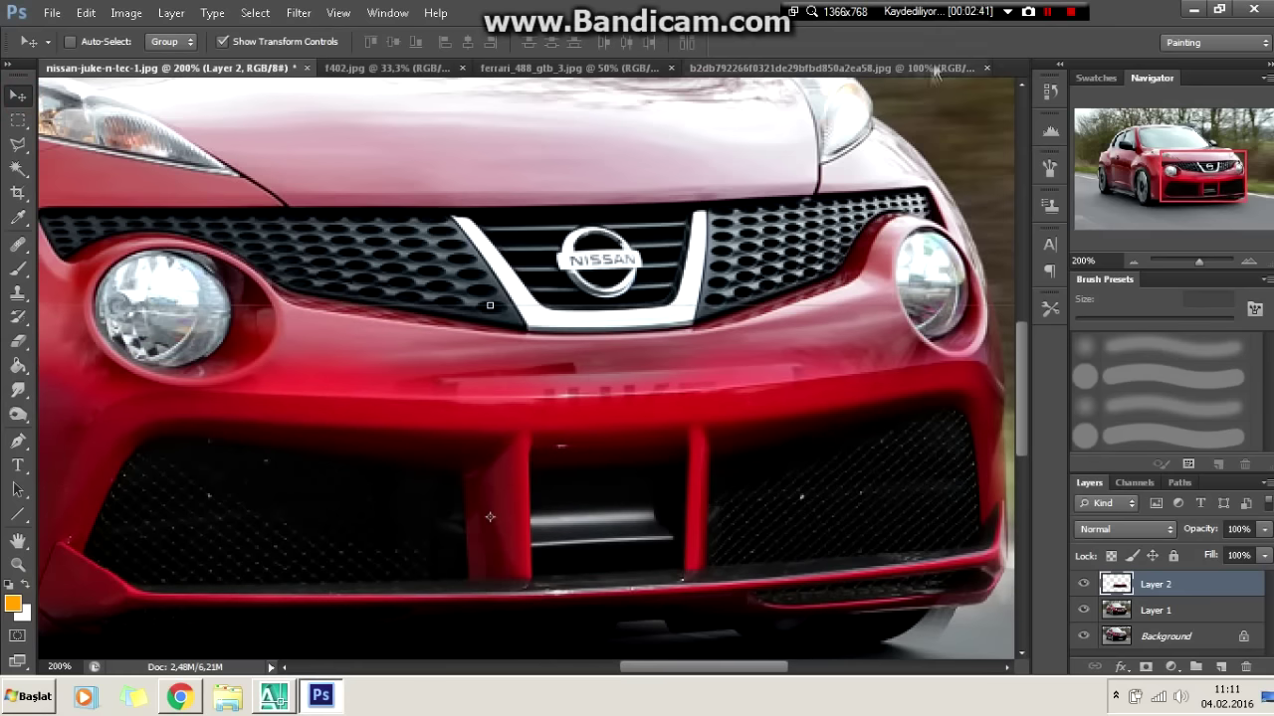
Step: Select the JUKE number plate with the Polygonal Lasso and target Layer 1
{"action": "key", "text": "l"}
{"action": "key", "text": "ctrl+minus"}
{"action": "key", "text": "ctrl+plus"}
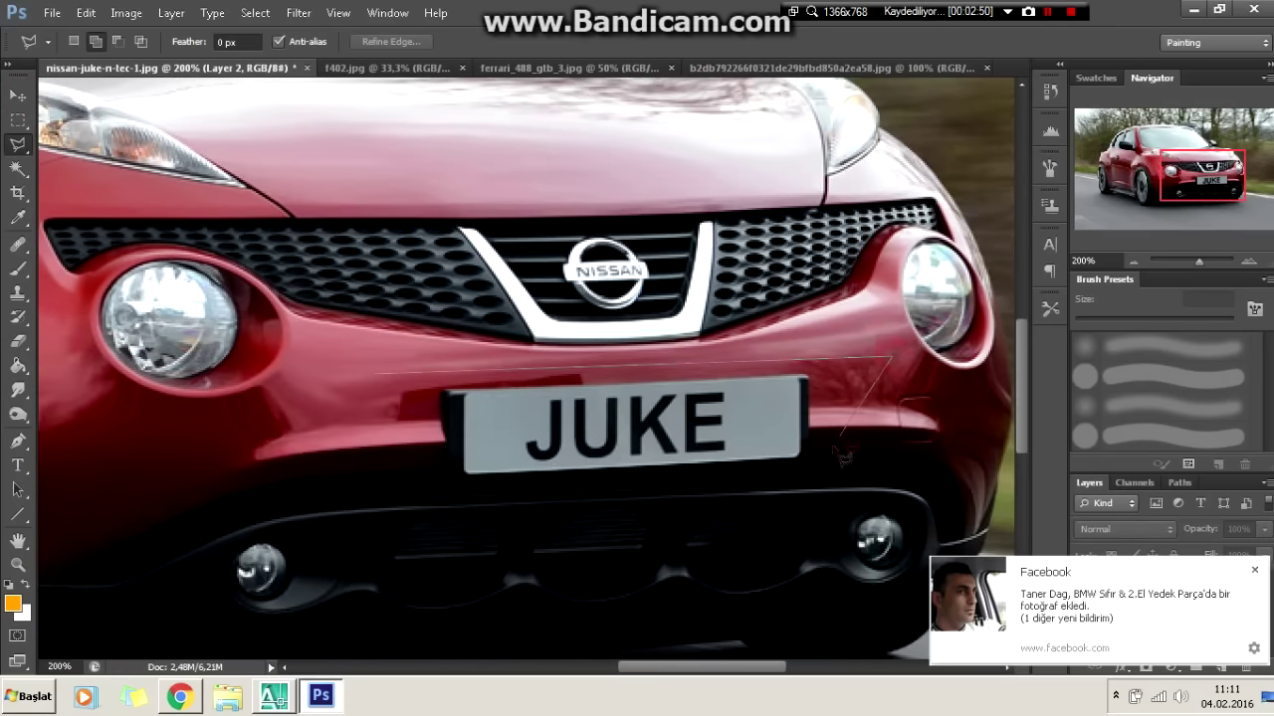
{"action": "left_click", "coordinate": [643, 272]}
{"action": "left_click", "coordinate": [1155, 610]}
Step: Smudge out the plate with a 102 px brush, show Layer 2 and deselect
{"action": "left_click", "coordinate": [94, 42]}
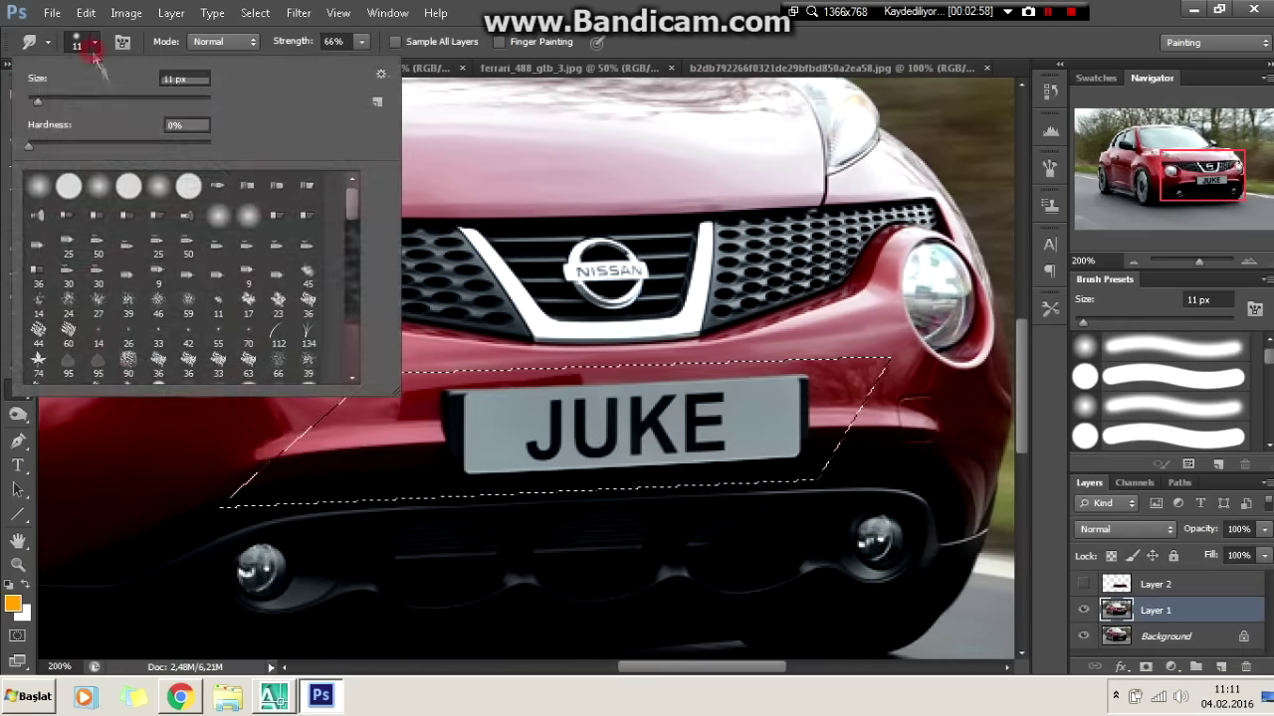
{"action": "left_click_drag", "start_coordinate": [816, 408], "coordinate": [298, 468]}
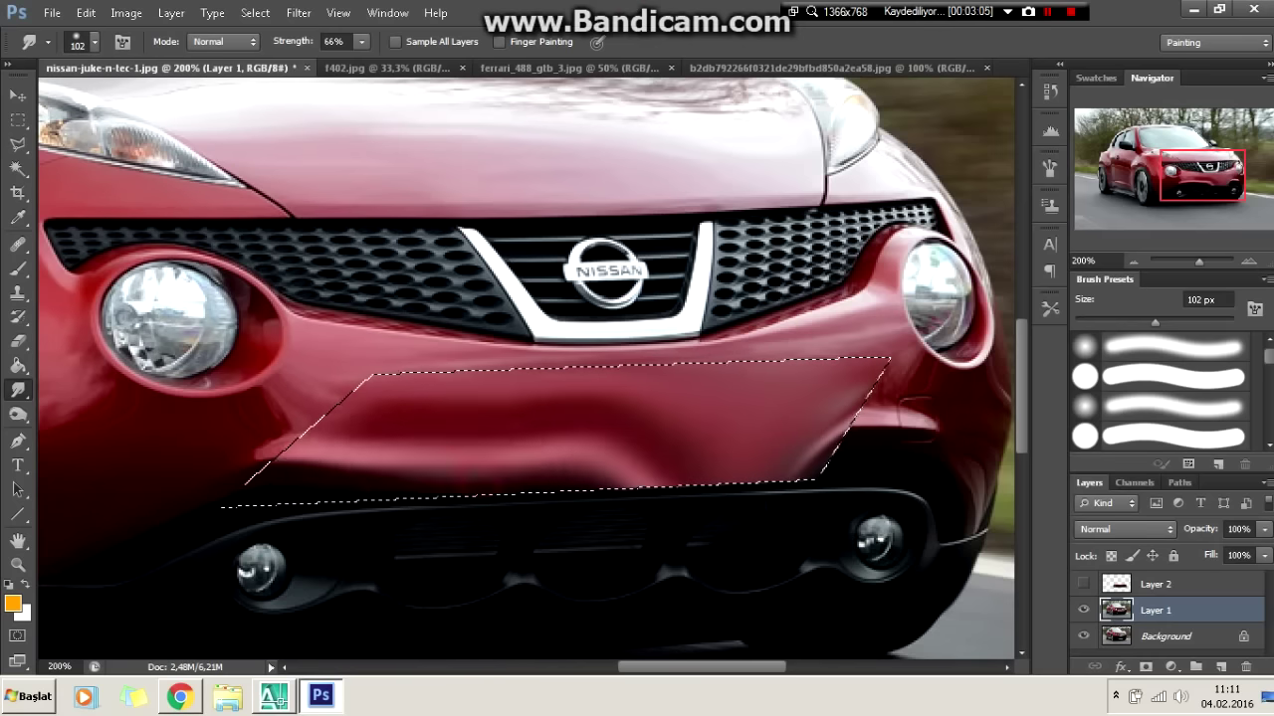
{"action": "left_click", "coordinate": [1084, 584]}
{"action": "key", "text": "ctrl+d"}
{"action": "key", "text": "l"}
{"action": "key", "text": "ctrl+0"}
{"action": "key", "text": "ctrl+minus"}
{"action": "key", "text": "ctrl+plus"}
{"action": "key", "text": "ctrl+plus"}
{"action": "key", "text": "ctrl+plus"}
{"action": "scroll", "coordinate": [527, 368], "scroll_direction": "down", "scroll_amount": 3}
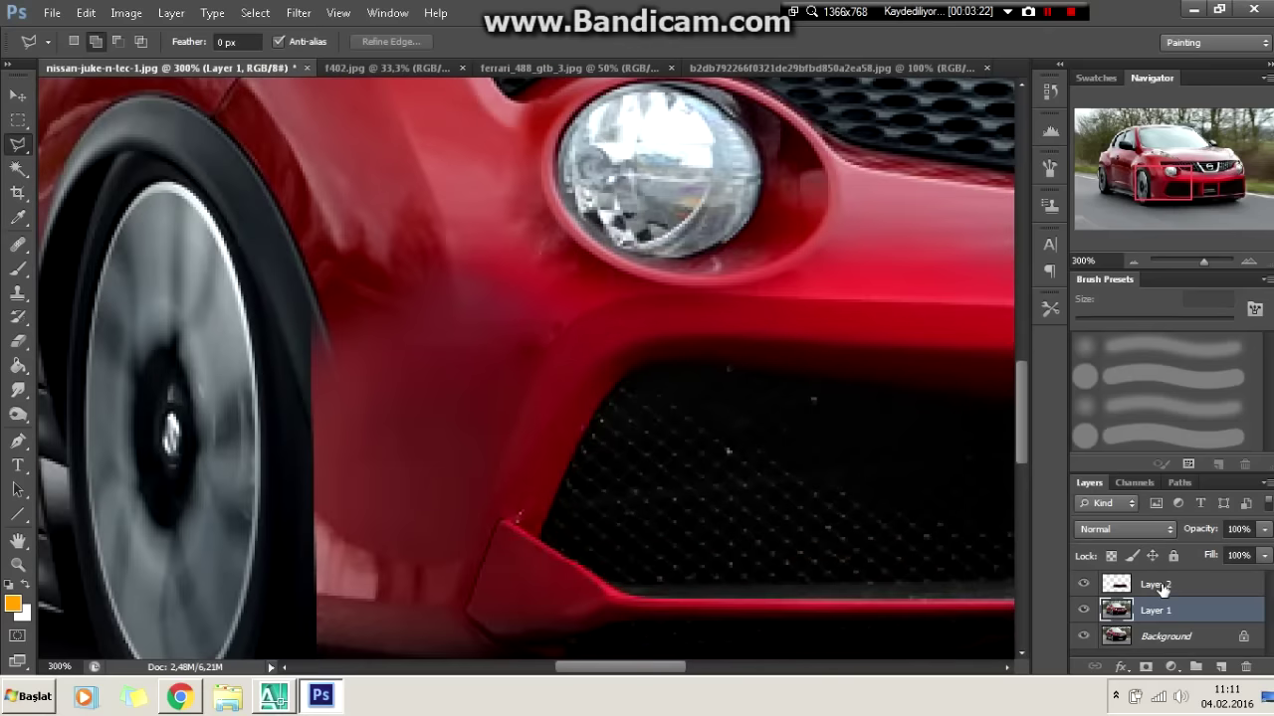
Step: Erase Layer 2's bumper edge along the front wheel arch
{"action": "left_click", "coordinate": [1084, 584]}
{"action": "left_click", "coordinate": [1154, 584]}
{"action": "key", "text": "e"}
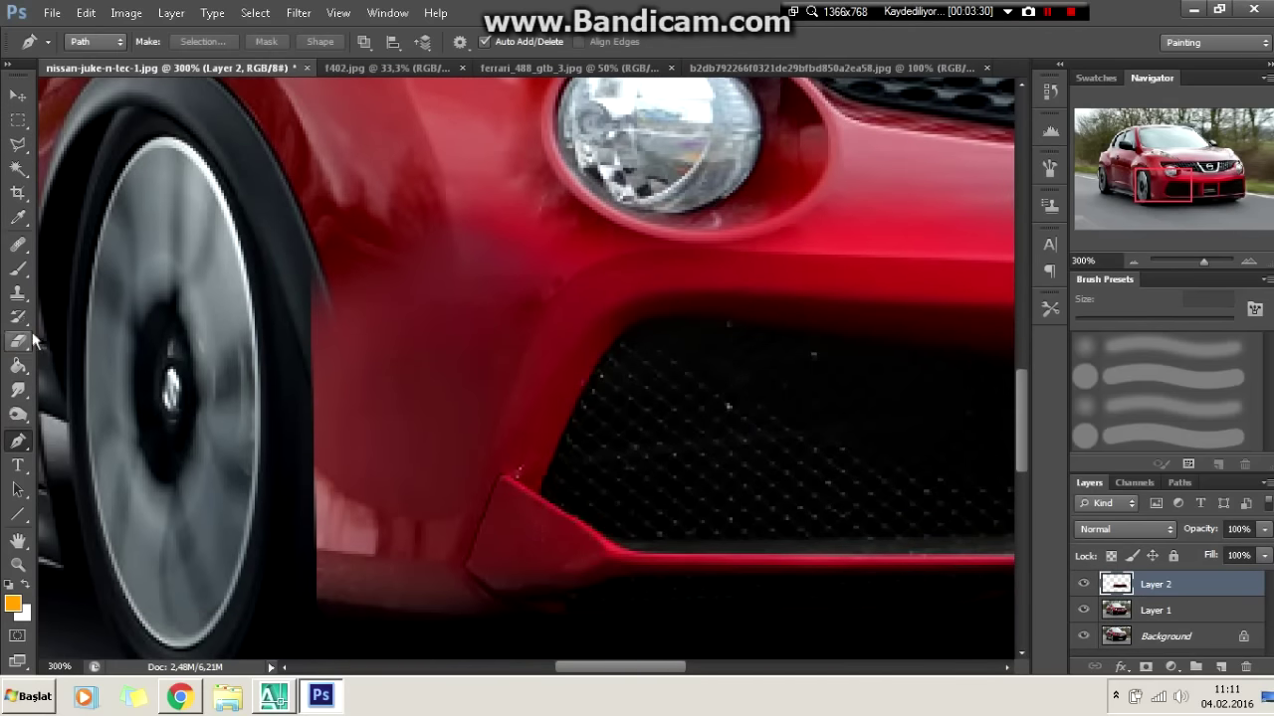
{"action": "left_click_drag", "start_coordinate": [333, 428], "coordinate": [421, 280]}
Step: With Layer 2 hidden, lasso the fender edge and erase it using a 10 px eraser
{"action": "key", "text": "l"}
{"action": "left_click", "coordinate": [1083, 584]}
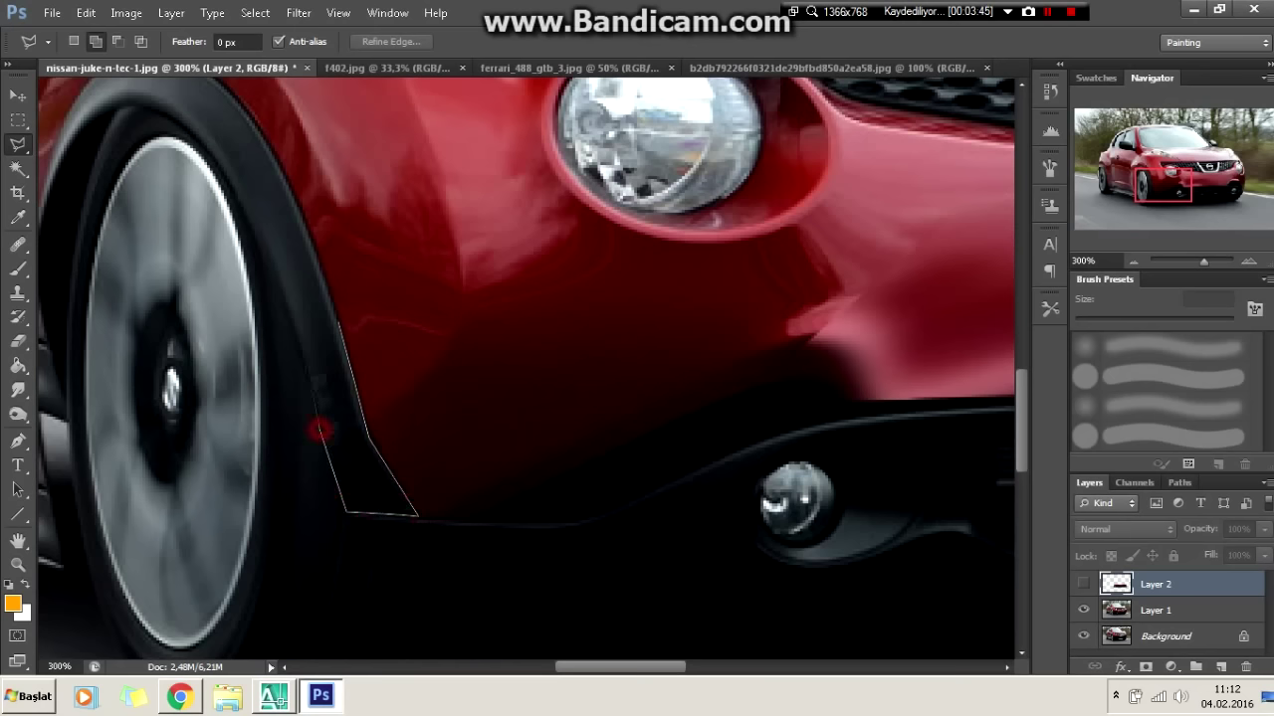
{"action": "left_click", "coordinate": [266, 244]}
{"action": "scroll", "coordinate": [396, 270], "scroll_direction": "down", "scroll_amount": 1}
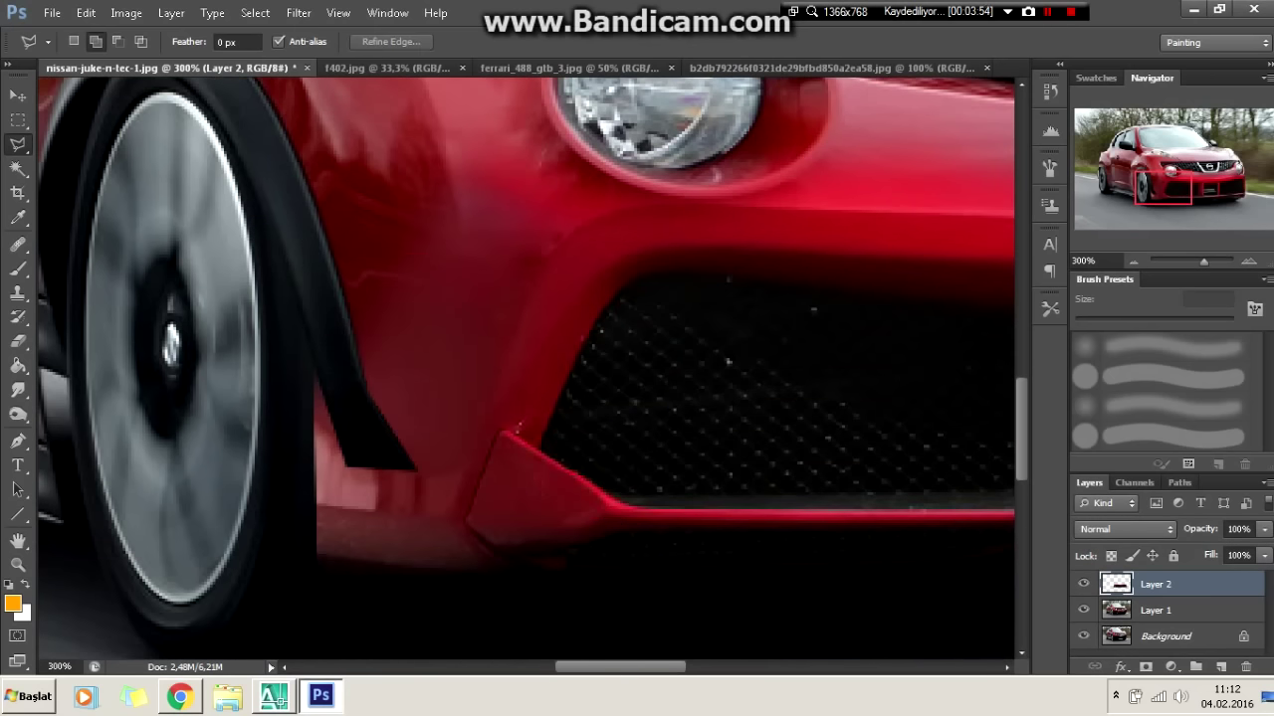
{"action": "key", "text": "e"}
{"action": "left_click_drag", "start_coordinate": [236, 62], "coordinate": [89, 62]}
{"action": "left_click_drag", "start_coordinate": [343, 418], "coordinate": [380, 423]}
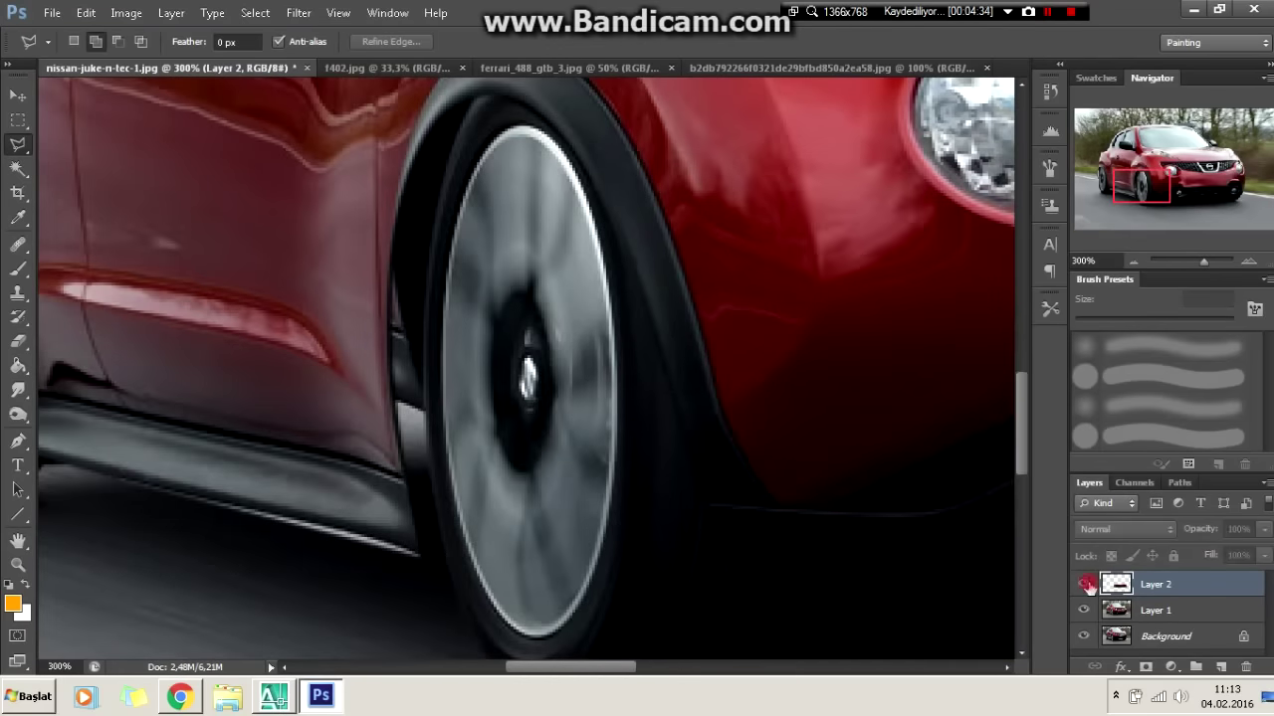
{"action": "left_click", "coordinate": [724, 428]}
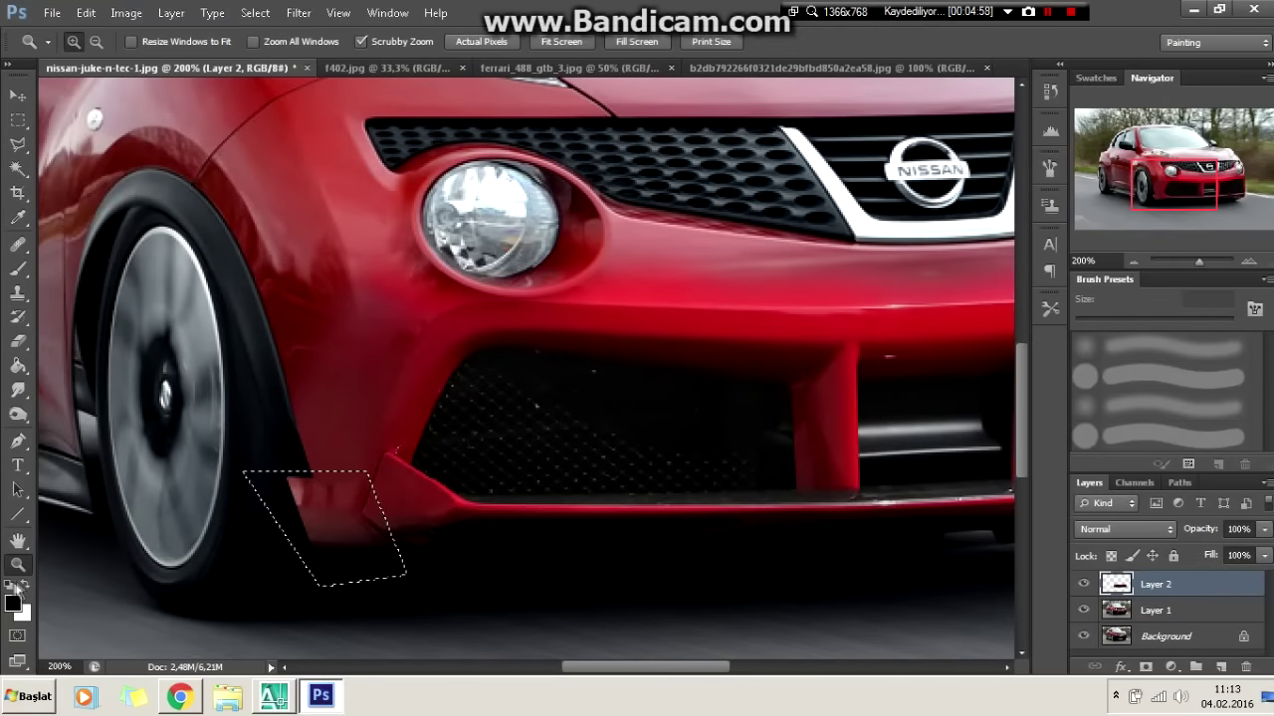
Step: Pick the Burn tool to darken the selected lower bumper corner
{"action": "key", "text": "b"}
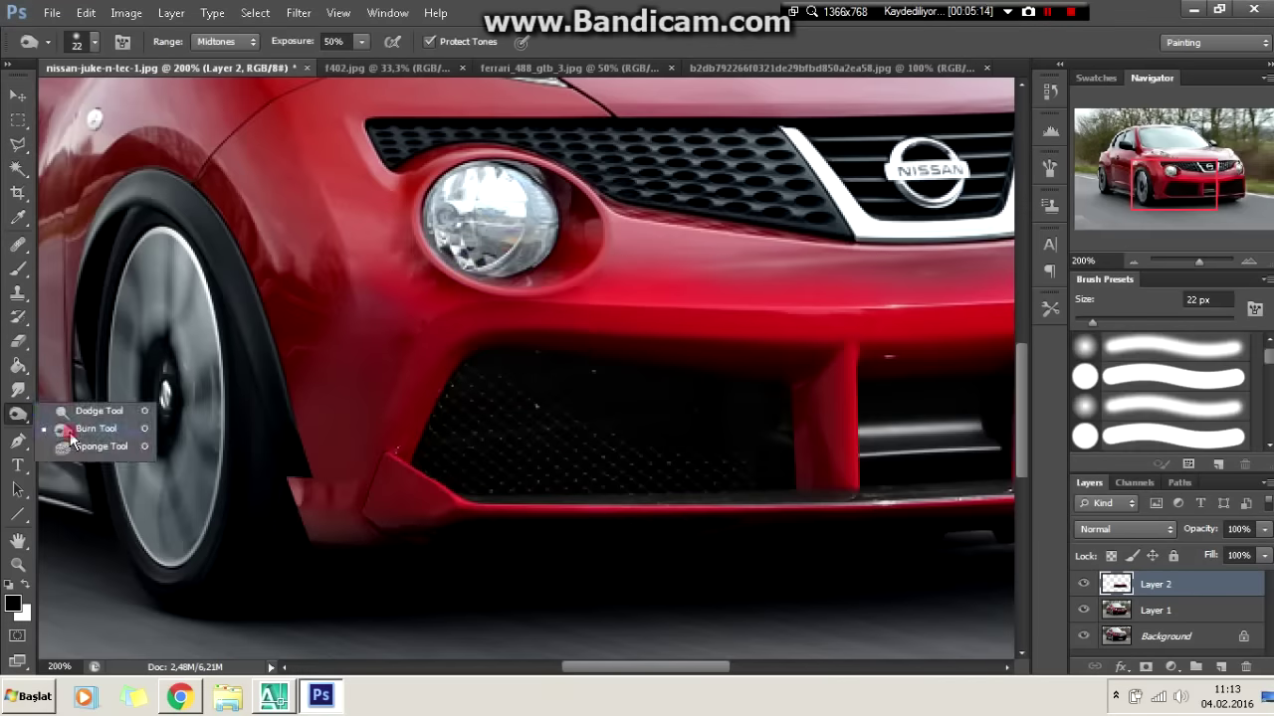
{"action": "left_click", "coordinate": [69, 435]}
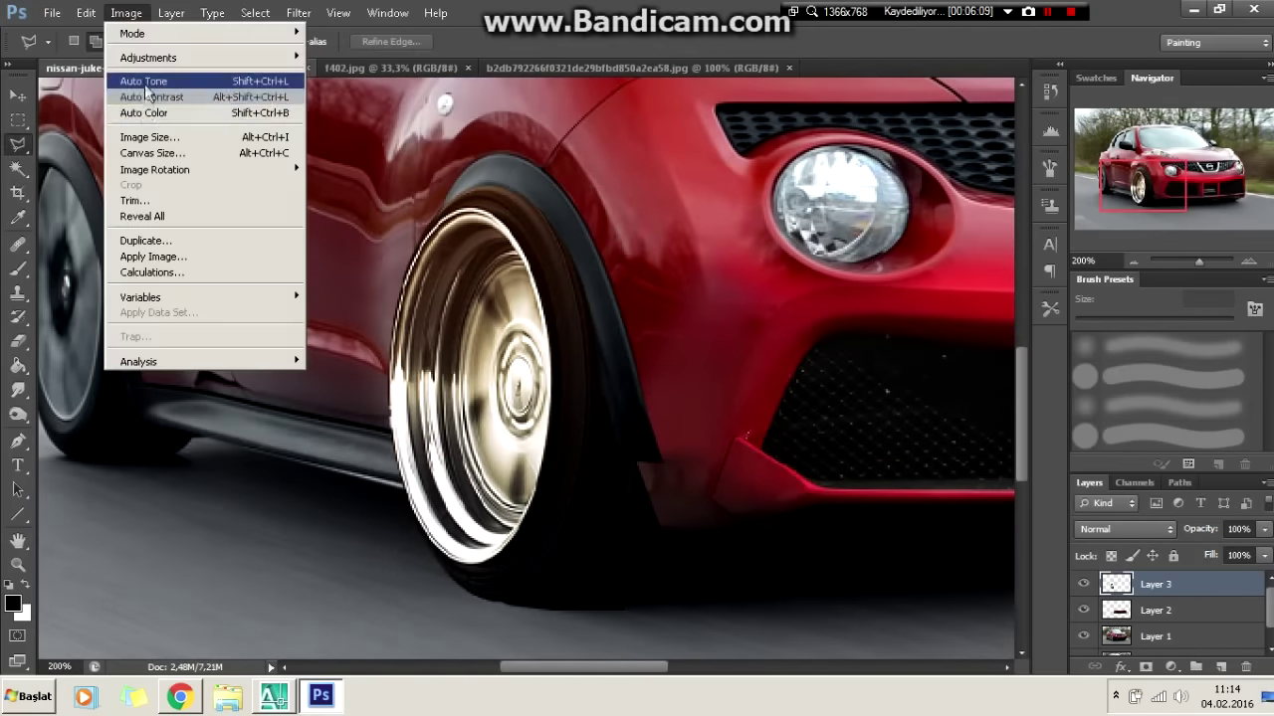
Step: Apply Image > Auto Tone to give the new wheel a silver chrome look
{"action": "left_click", "coordinate": [145, 113]}
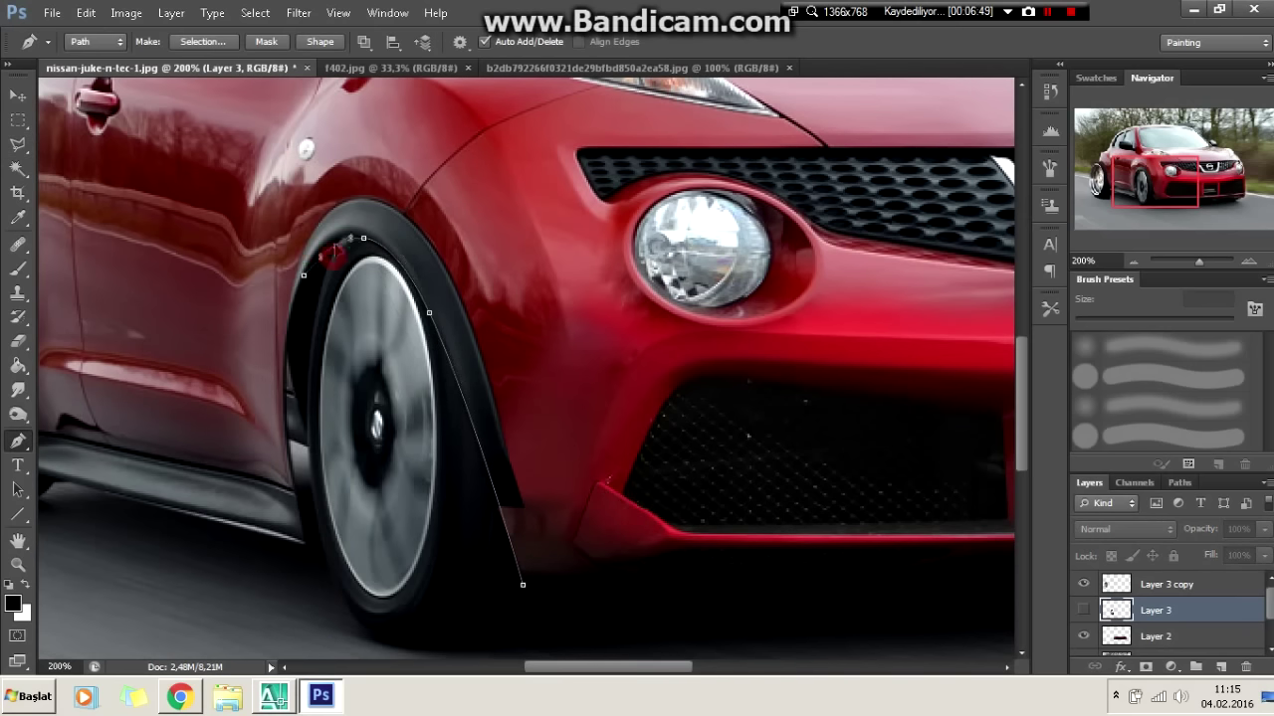
Step: Turn the wheel-arch path into a selection and show the chrome wheel Layer 3
{"action": "right_click", "coordinate": [613, 167]}
{"action": "left_click", "coordinate": [683, 242]}
{"action": "key", "text": "Return"}
{"action": "left_click", "coordinate": [1084, 610]}
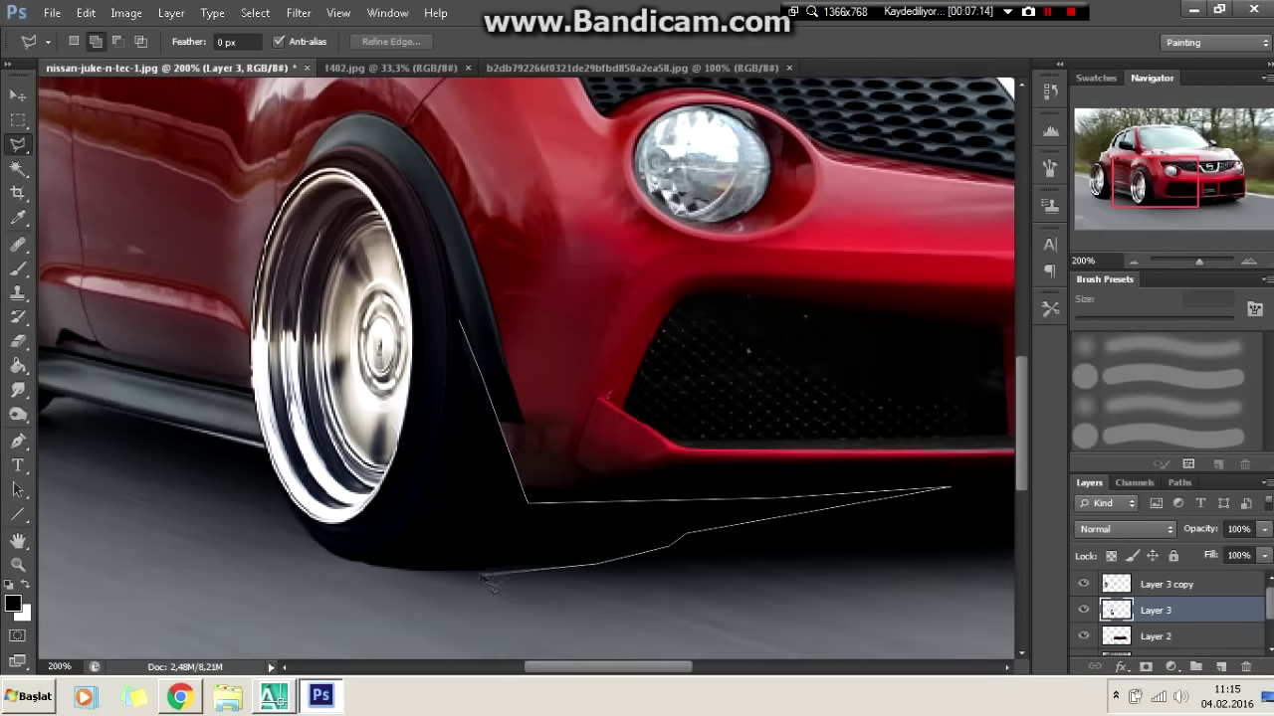
Step: Lasso the front flare's bottom and smooth it with the Blur and Smudge tools
{"action": "left_click", "coordinate": [479, 511]}
{"action": "left_click", "coordinate": [18, 269]}
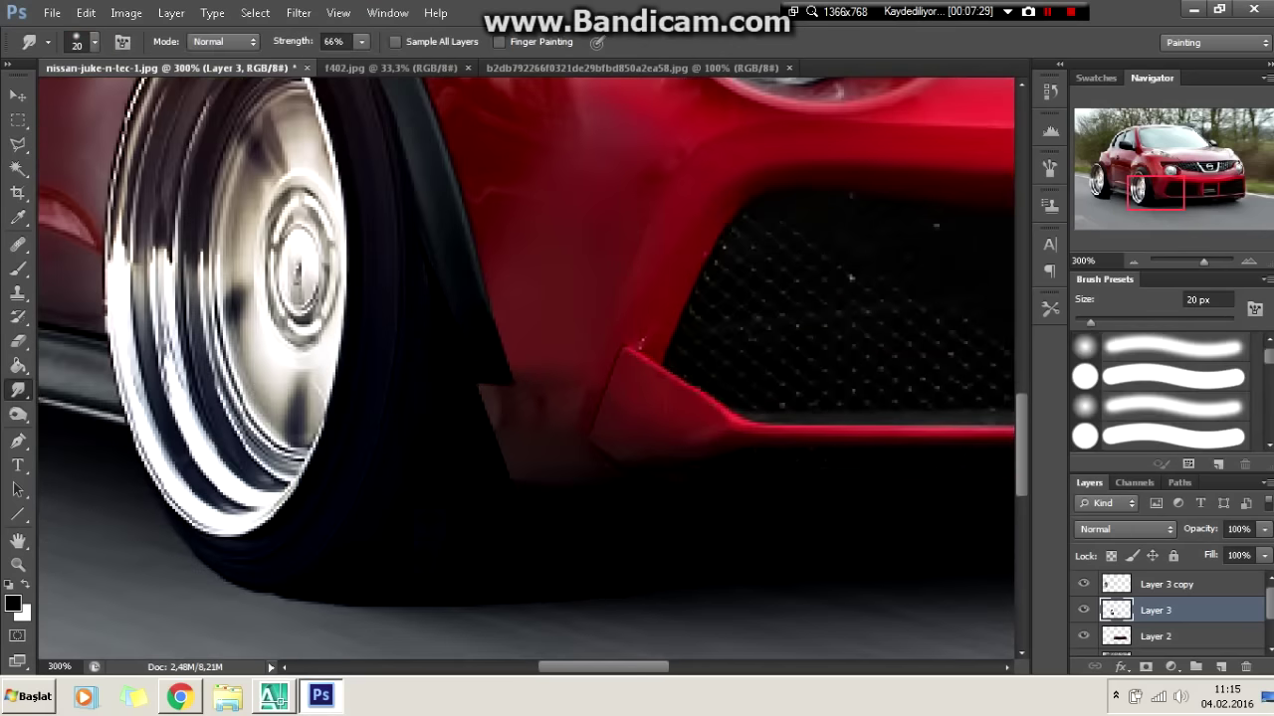
{"action": "right_click", "coordinate": [18, 389]}
{"action": "left_click", "coordinate": [80, 378]}
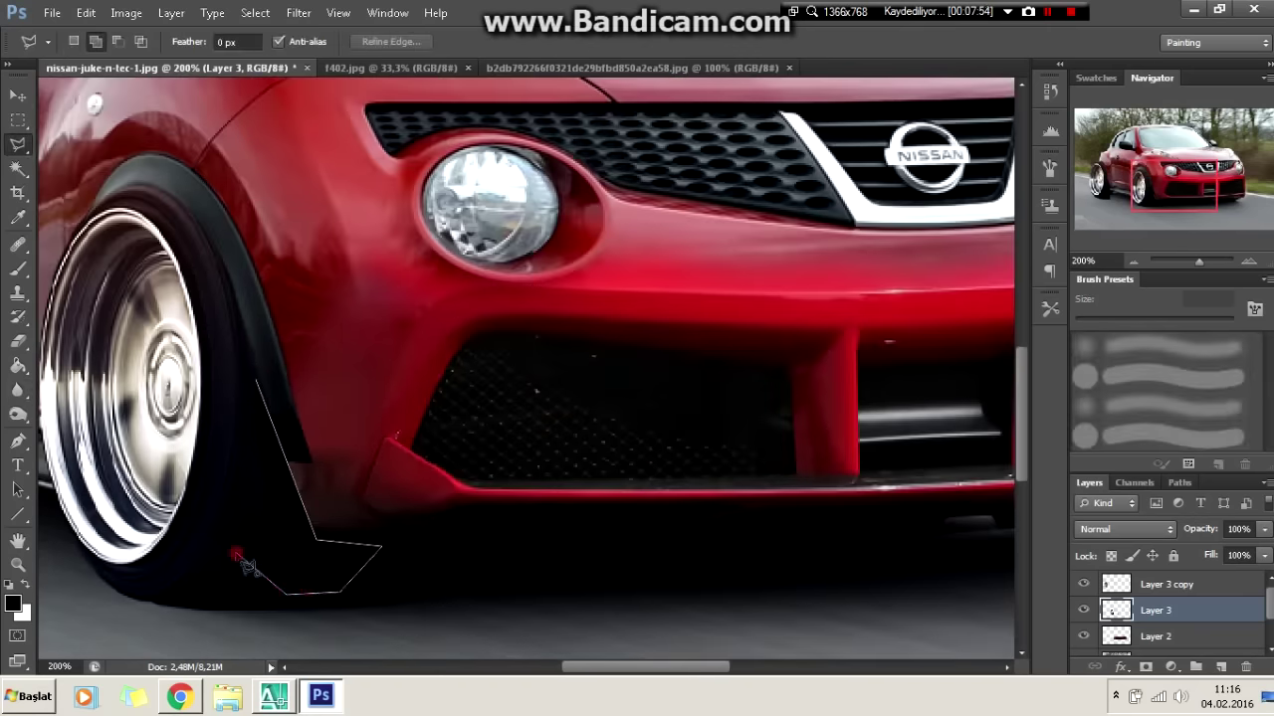
{"action": "left_click", "coordinate": [243, 564]}
{"action": "key", "text": "r"}
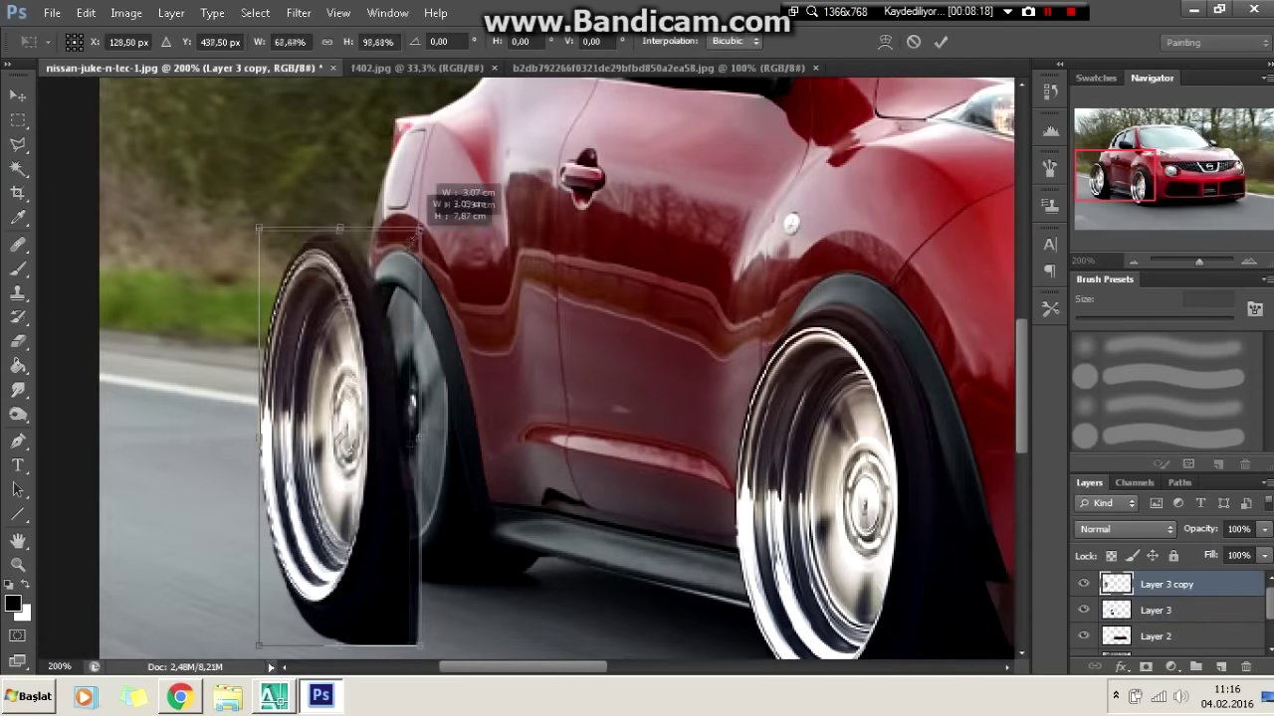
Step: Scale and position the wheel copy in the rear arch, then outline and smudge the rear flare
{"action": "left_click_drag", "start_coordinate": [426, 226], "coordinate": [369, 307]}
{"action": "left_click_drag", "start_coordinate": [318, 468], "coordinate": [404, 445]}
{"action": "left_click_drag", "start_coordinate": [401, 620], "coordinate": [401, 585]}
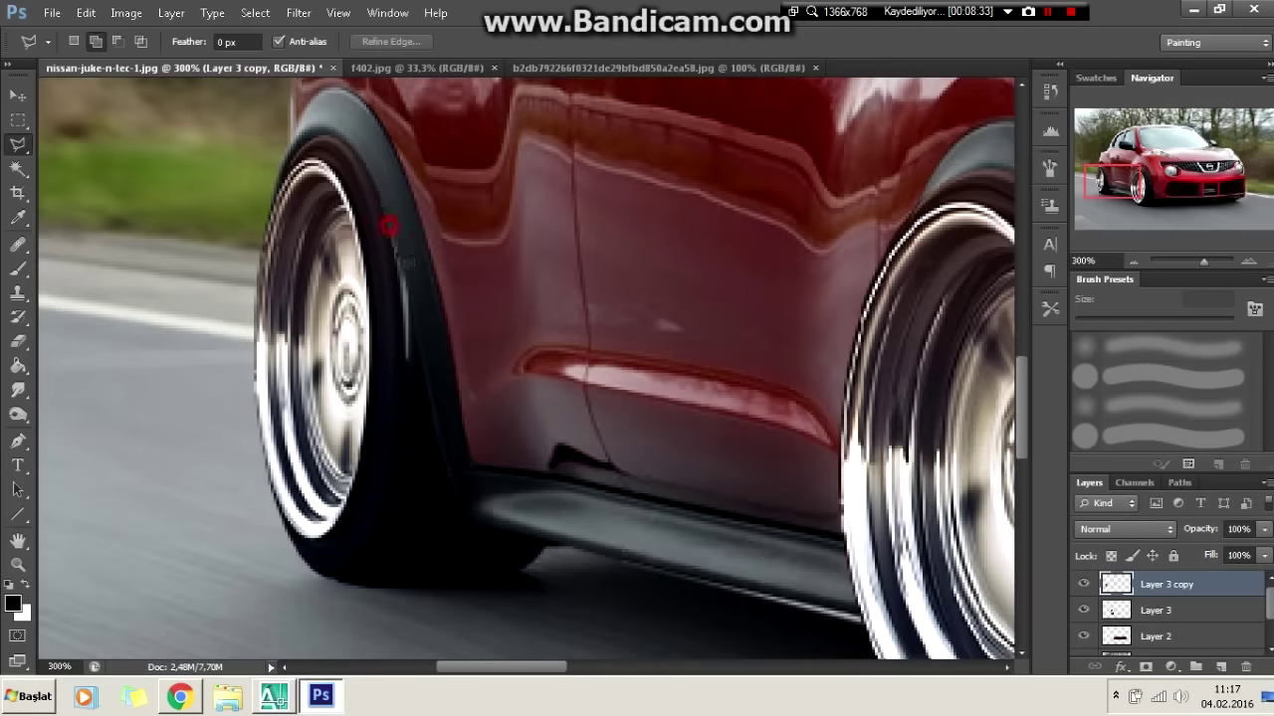
{"action": "double_click", "coordinate": [388, 582]}
{"action": "key", "text": "r"}
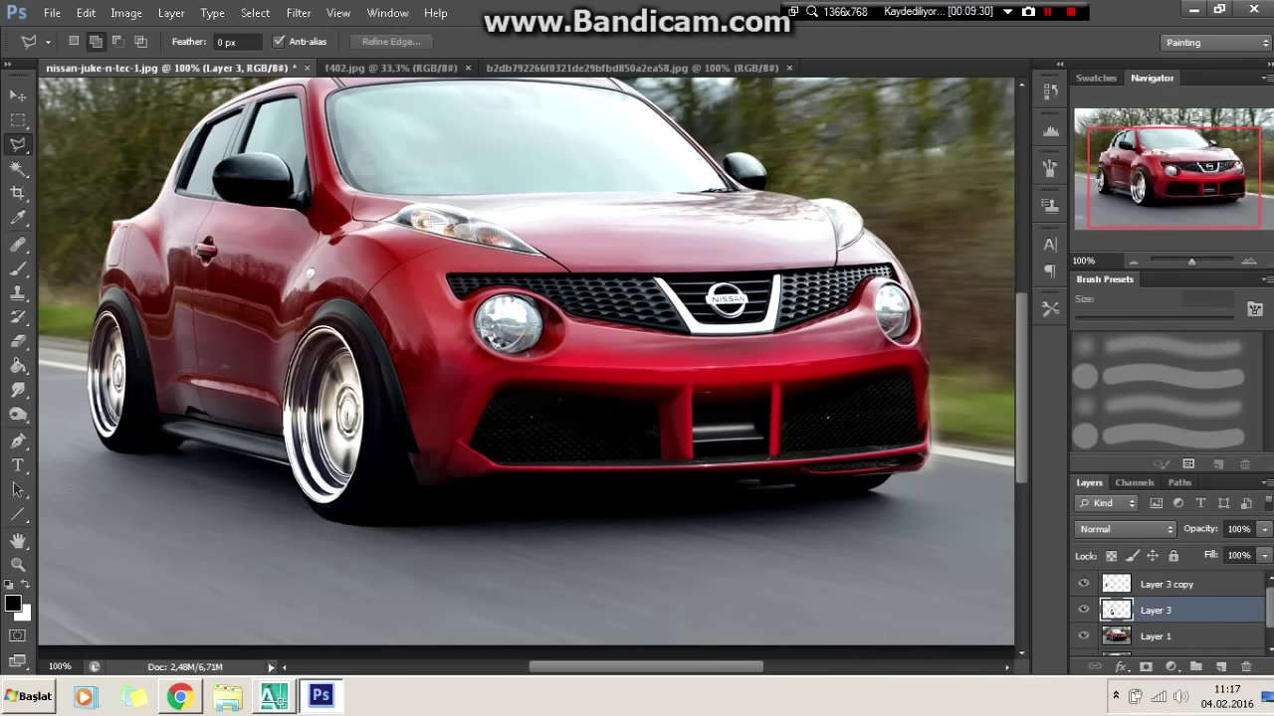
Step: Trace a Pen path curving down along the car's underside
{"action": "key", "text": "p"}
{"action": "mouse_move", "coordinate": [497, 471]}
{"action": "left_mouse_down"}
{"action": "mouse_move", "coordinate": [648, 583]}
{"action": "mouse_move", "coordinate": [505, 555]}
{"action": "left_mouse_up"}
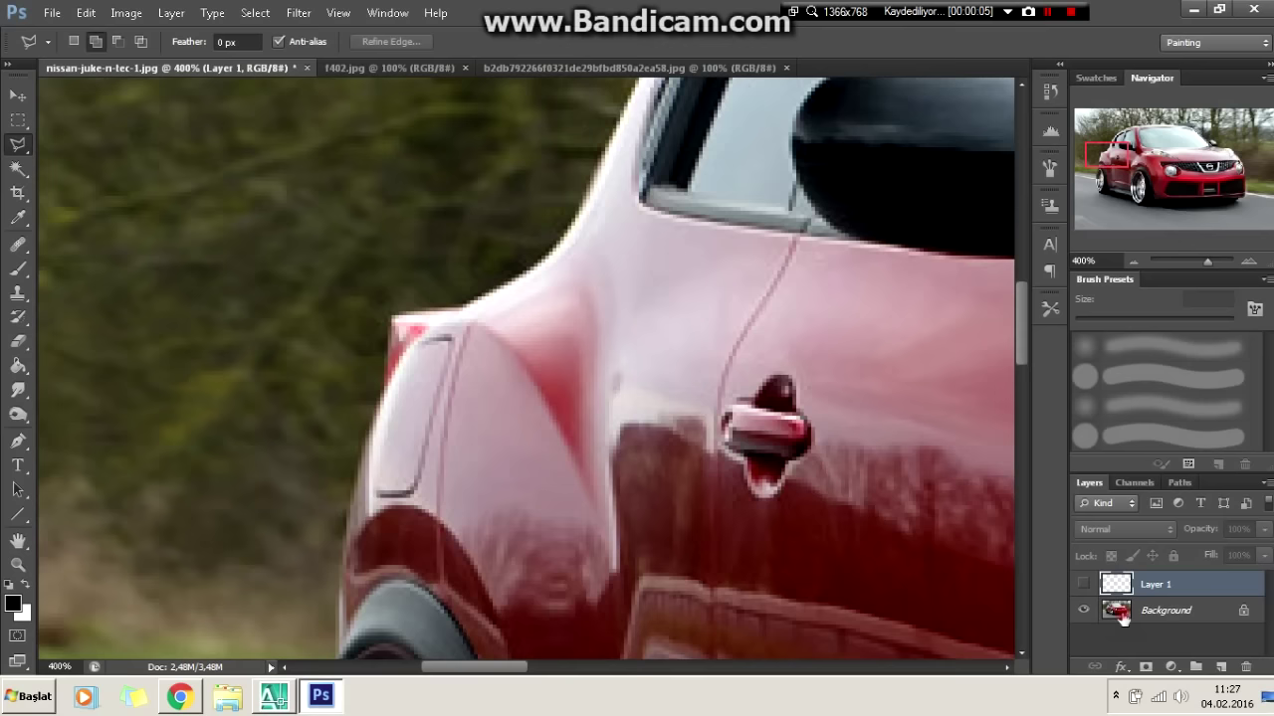
Step: Outline and smudge the top of the rear pillar on the Background layer
{"action": "left_click", "coordinate": [1123, 615]}
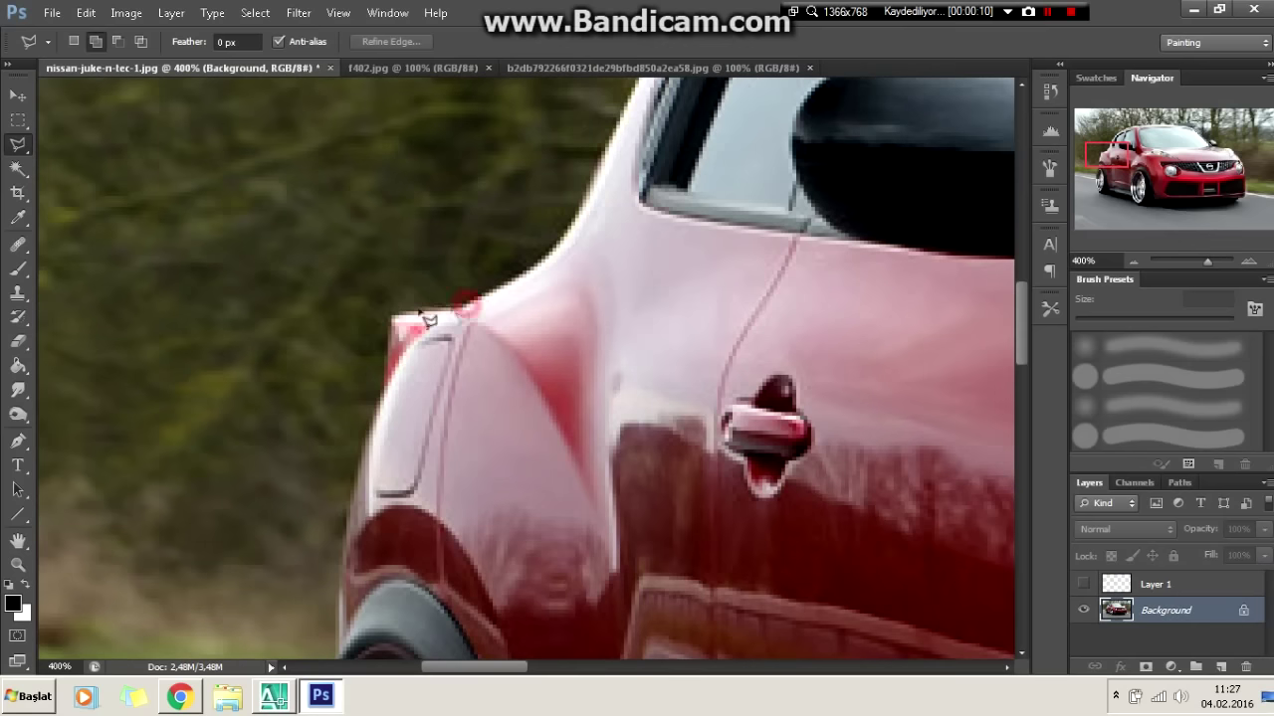
{"action": "double_click", "coordinate": [458, 308]}
{"action": "left_click", "coordinate": [18, 390]}
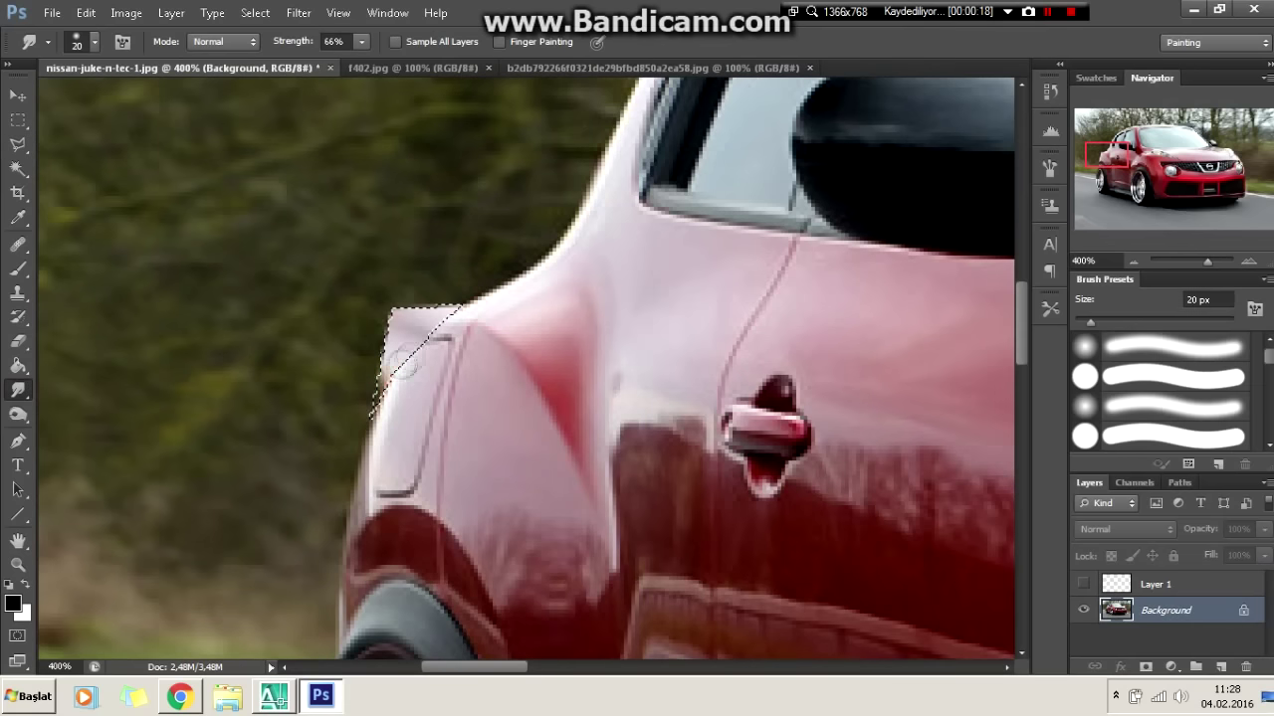
{"action": "key", "text": "ctrl+d"}
{"action": "key", "text": "l"}
Step: Outline the Ferrari wing's edge on Layer 1 and smudge it into the roofline
{"action": "right_click", "coordinate": [463, 184]}
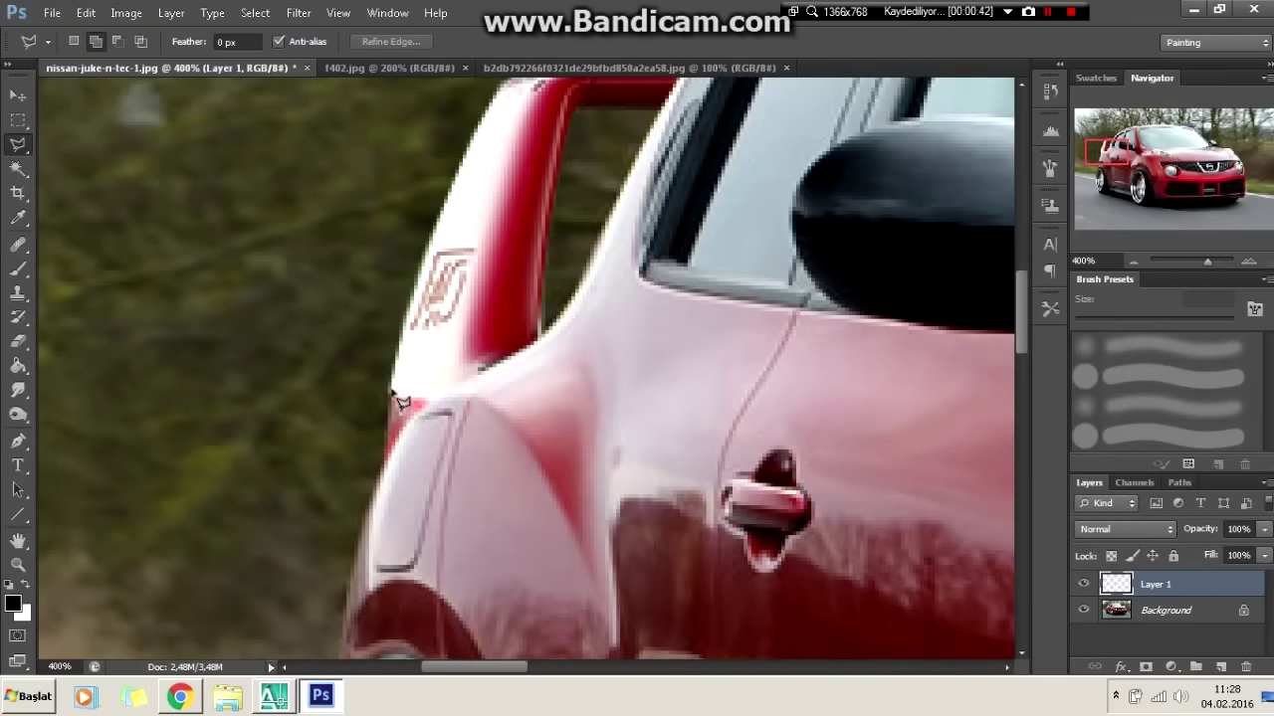
{"action": "double_click", "coordinate": [388, 460]}
{"action": "left_click", "coordinate": [18, 390]}
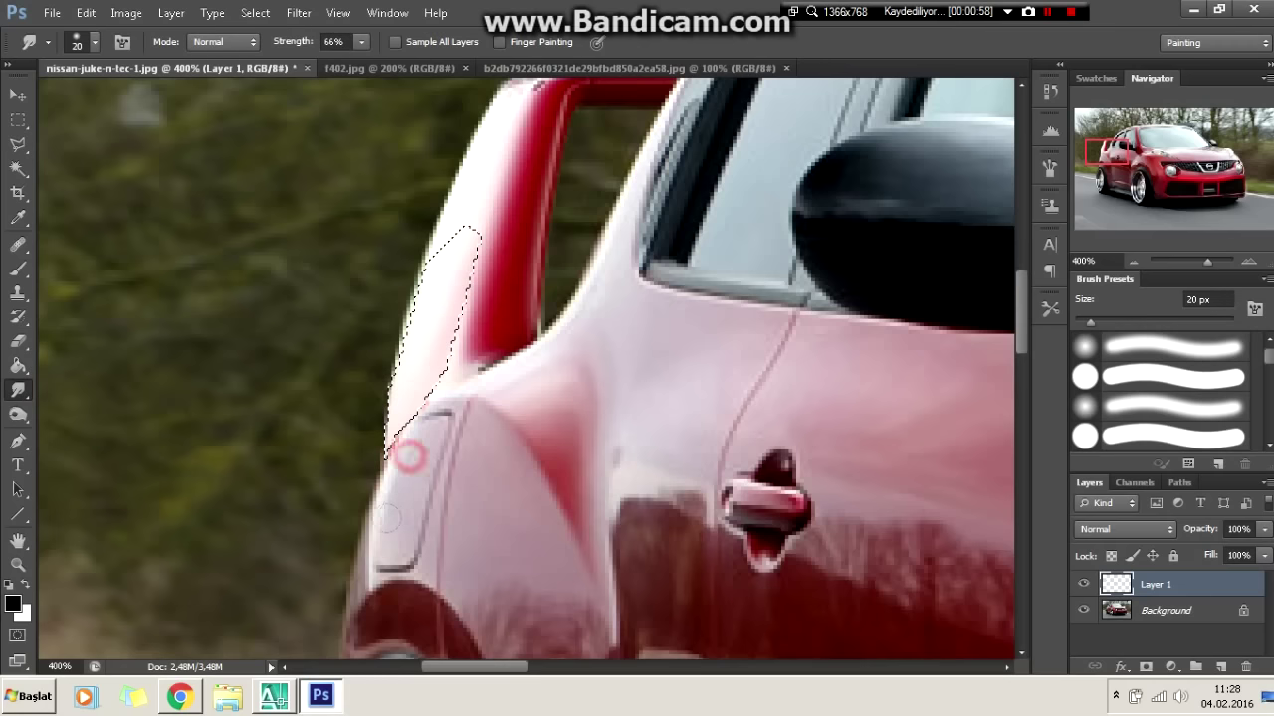